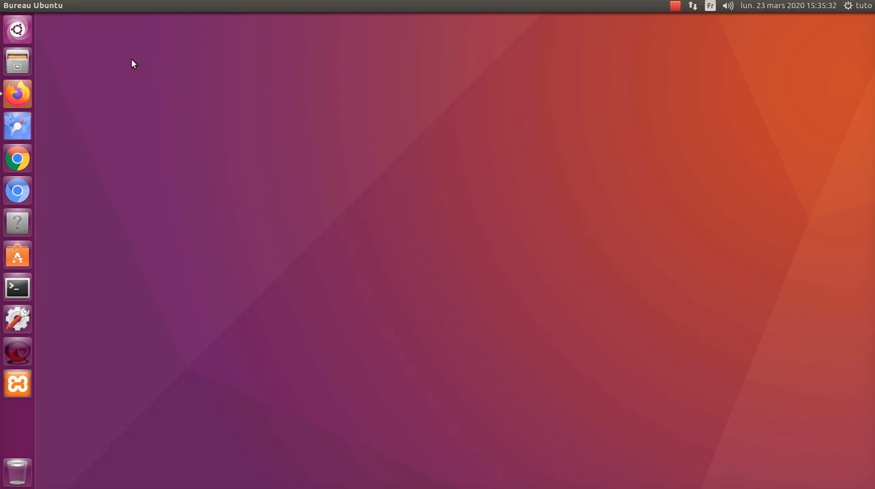
# Launch XnView Multi Platform and move its window away from the corner of the desktop.
pyautogui.click(16, 31)
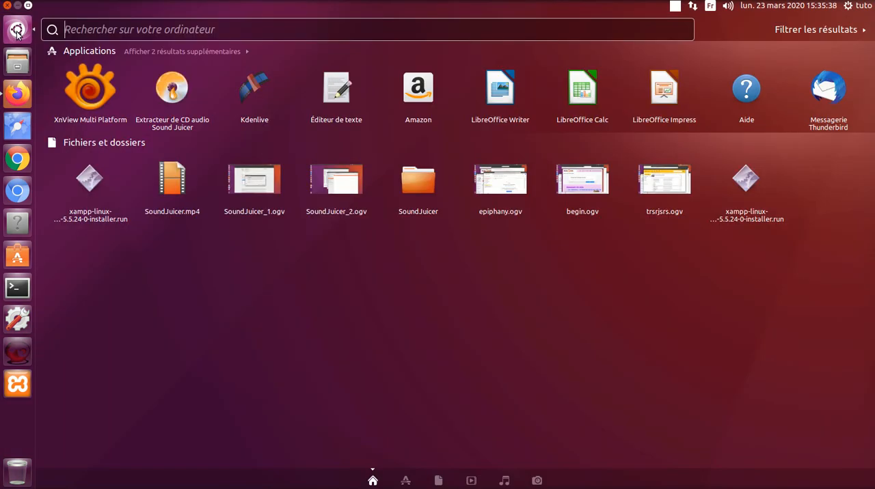
pyautogui.click(92, 92)
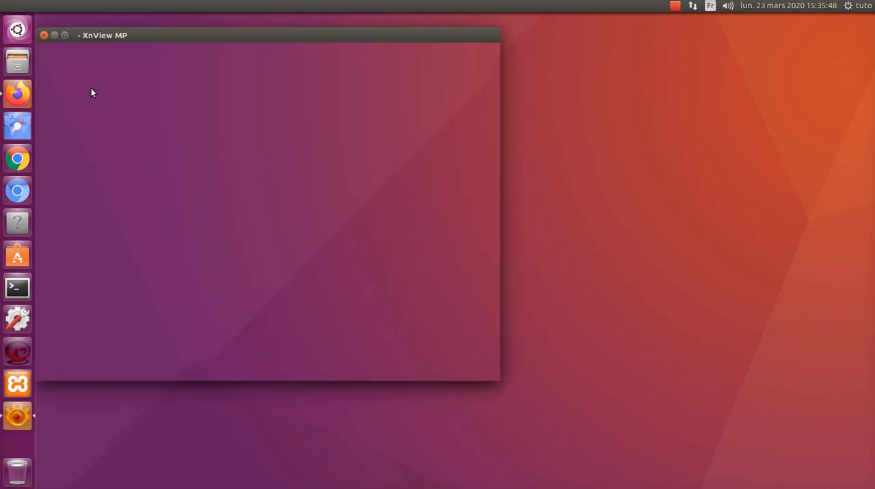
pyautogui.moveTo(247, 37); pyautogui.dragTo(331, 54)
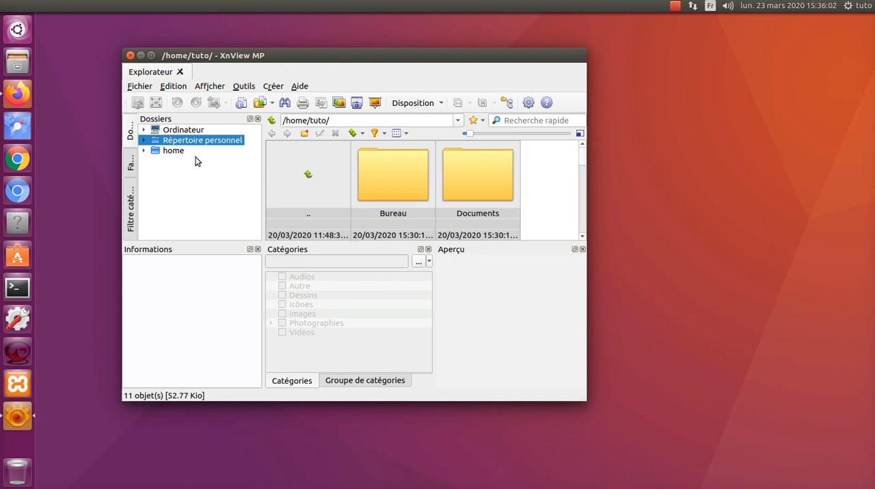
# Browse from the personal directory to Musique/SoundJuicer/Frank_Zappa/You_Can_t_Do_That_On_Stage_Anymore,_Vol._2.
pyautogui.click(144, 141)
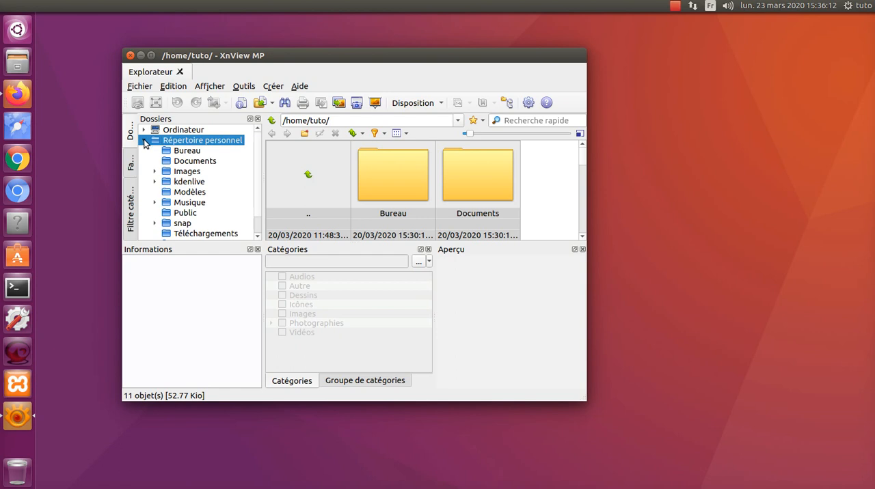
pyautogui.click(189, 205)
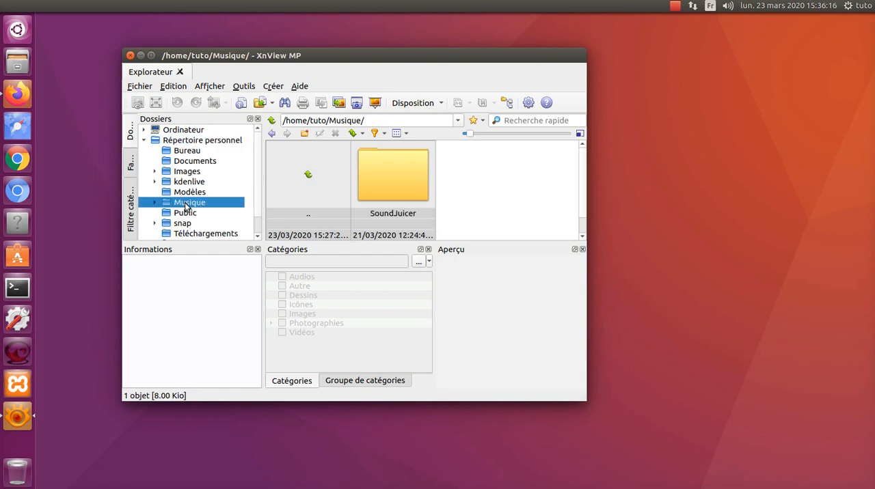
pyautogui.click(193, 215)
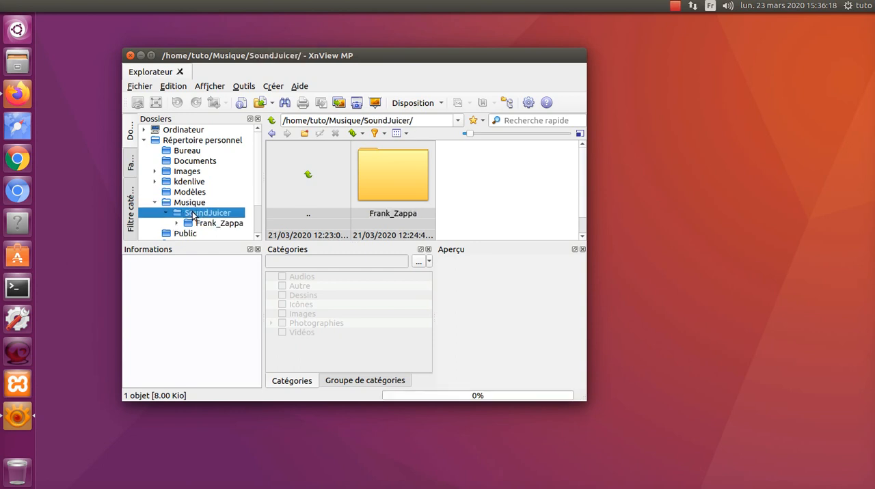
pyautogui.click(205, 226)
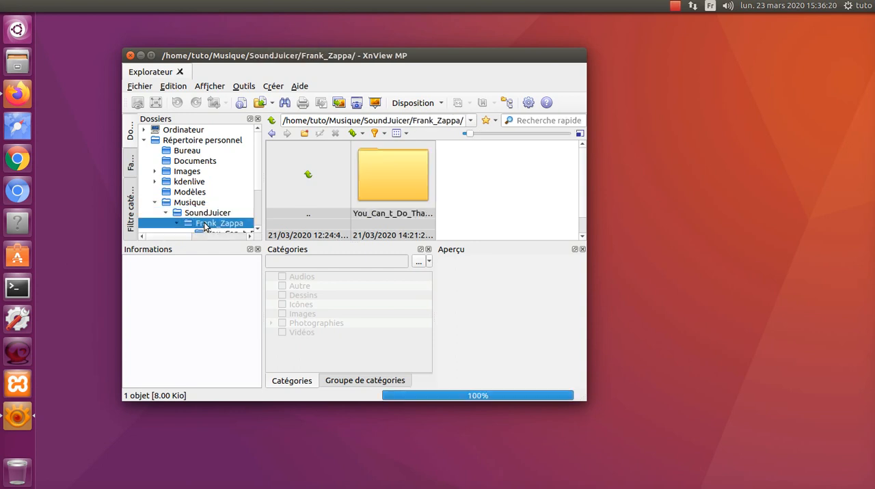
pyautogui.doubleClick(391, 175)
# Select Frank_Zappa_-_Approximate.mp3, and maximize the window with a taller file pane.
pyautogui.click(393, 175)
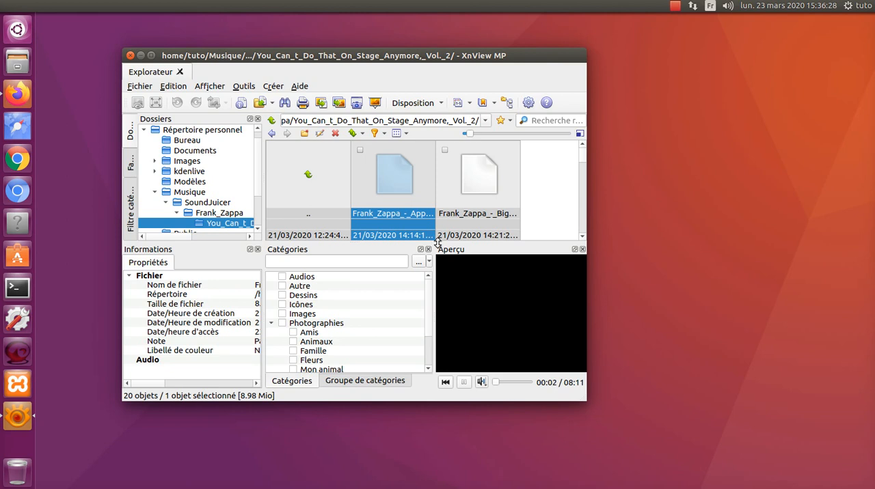
pyautogui.click(151, 56)
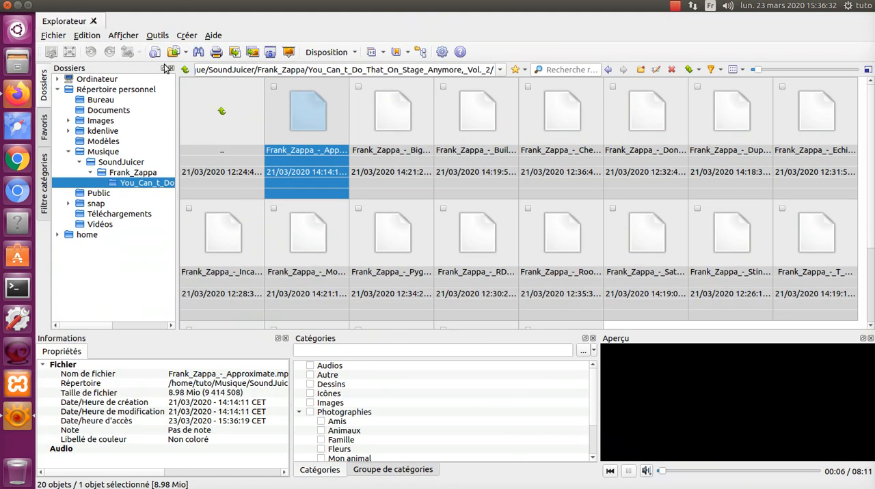
pyautogui.moveTo(505, 331); pyautogui.dragTo(520, 428)
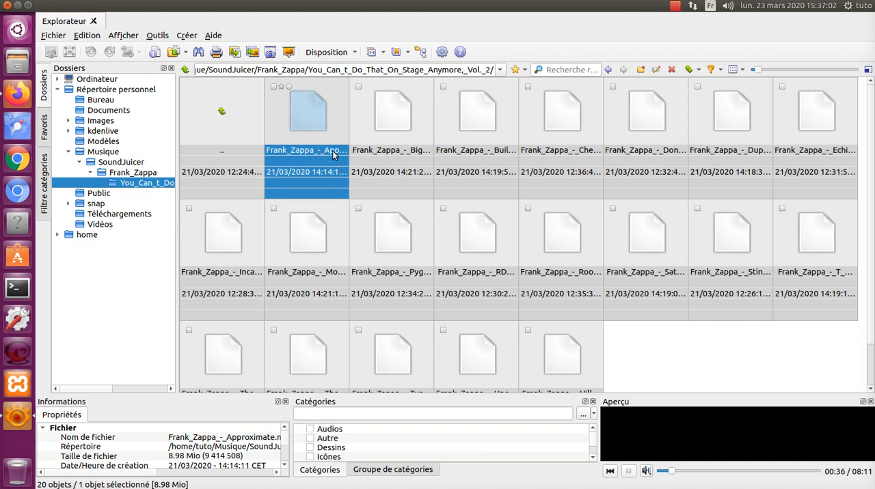
# Play Frank_Zappa_-_Approximate.mp3 in its own viewer tab and return to the Explorateur view.
pyautogui.doubleClick(316, 116)
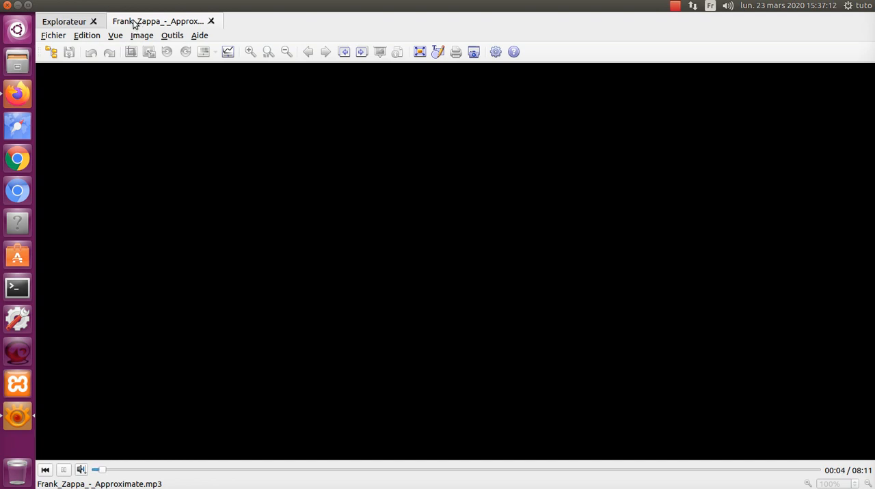
pyautogui.click(59, 22)
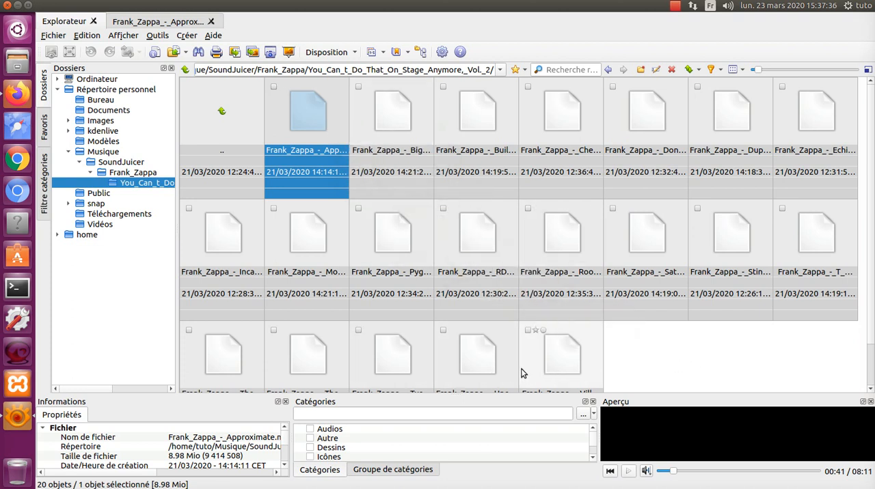
# Select all the MP3 files in the album folder and open batch renaming (Renommer par lot) for them.
pyautogui.hotkey('ctrl', 'a')
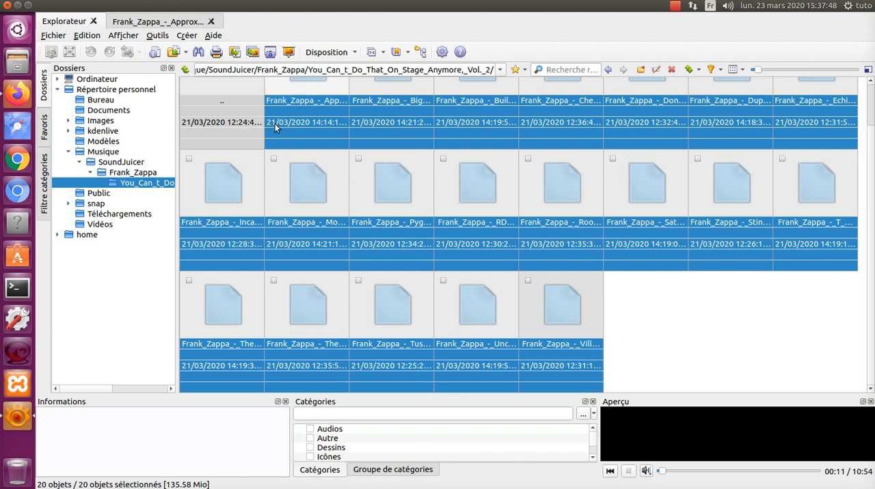
pyautogui.click(157, 35)
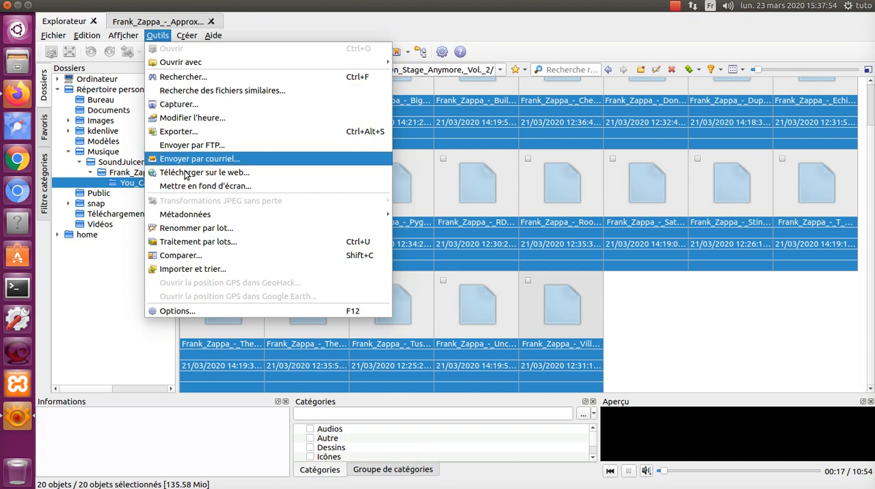
pyautogui.click(197, 228)
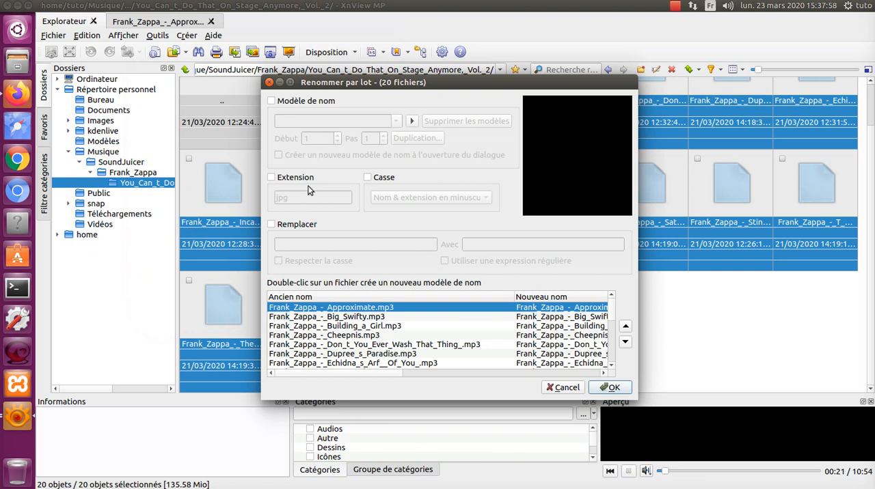
# Enable the name template (Modèle de nom) and set it to piste-##.
pyautogui.click(271, 101)
pyautogui.click(296, 119)
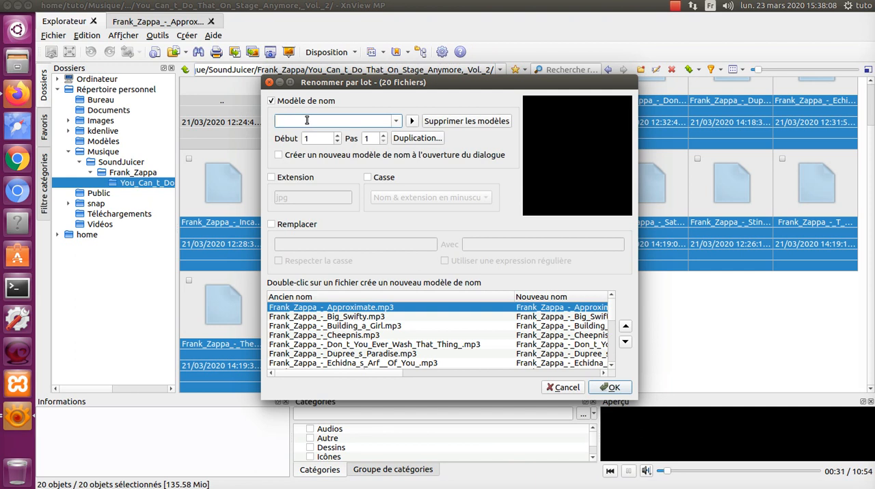
pyautogui.write('pist')
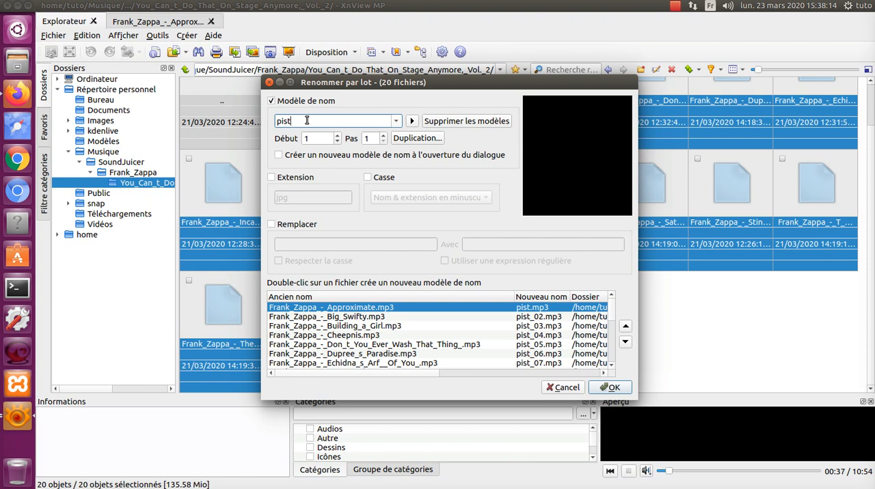
pyautogui.write('e')
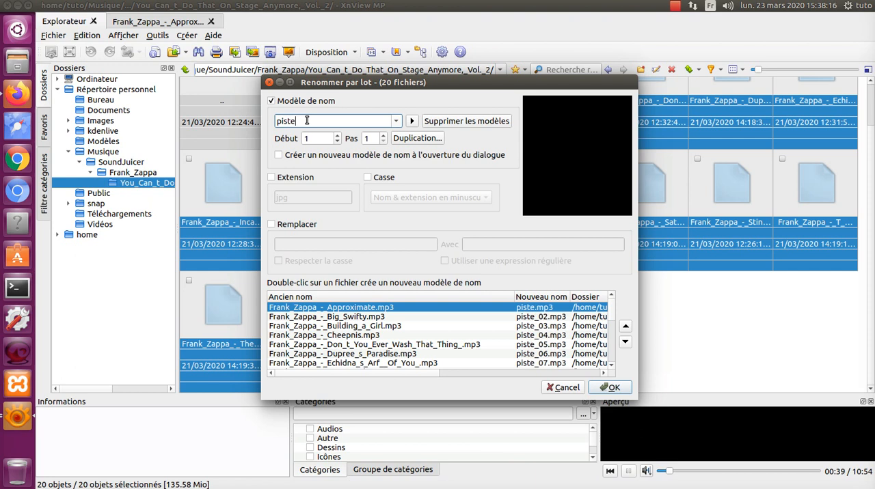
pyautogui.write('-')
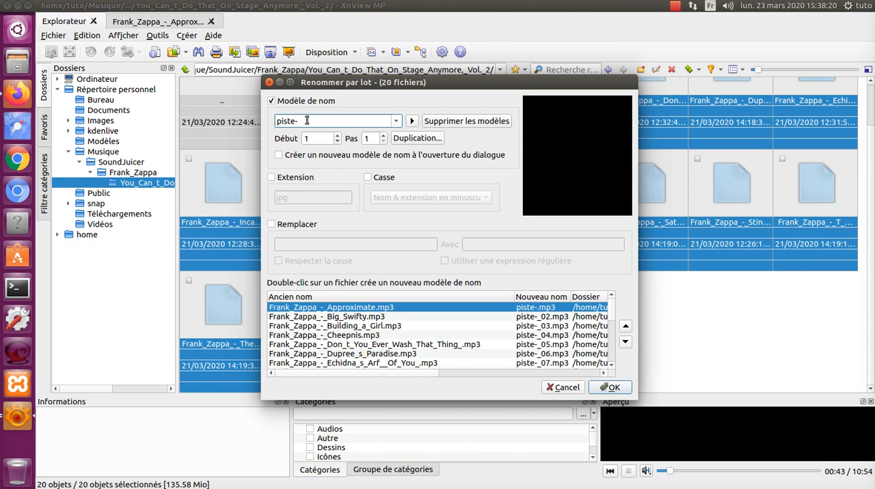
pyautogui.write('##')
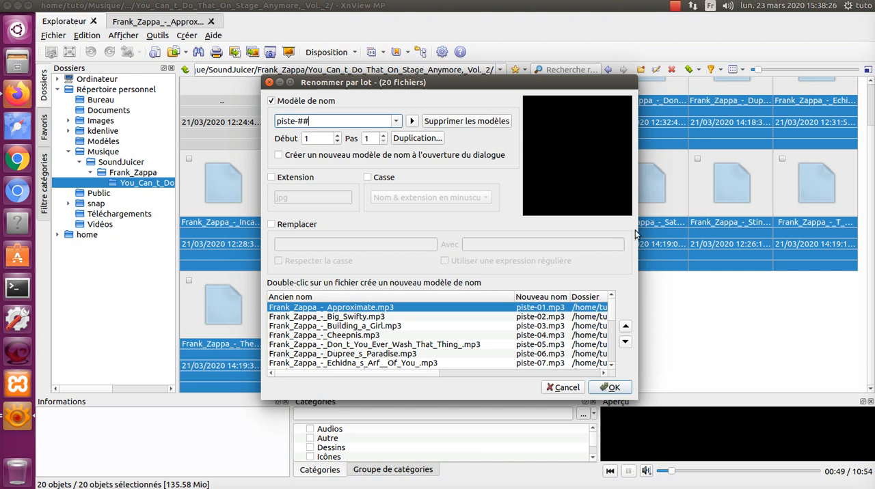
# Widen the batch rename dialog to review the new names and their folder, and apply the renaming to all selected files.
pyautogui.moveTo(636, 235); pyautogui.dragTo(697, 241)
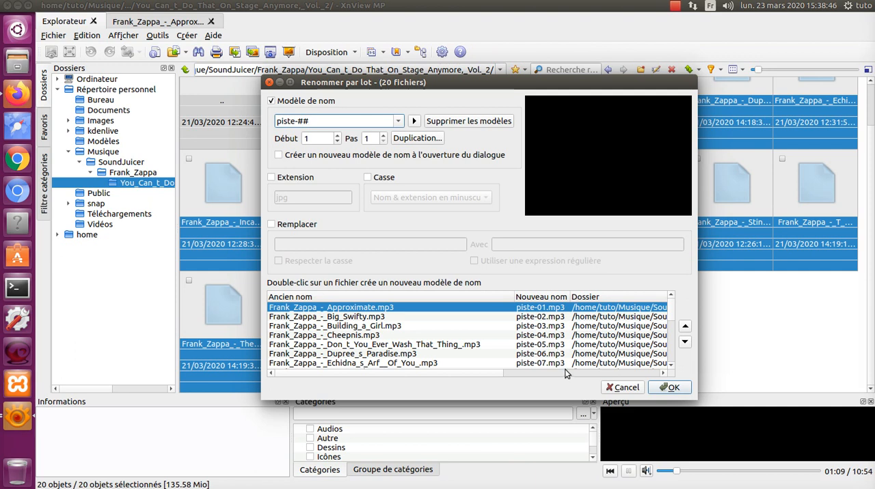
pyautogui.click(567, 374)
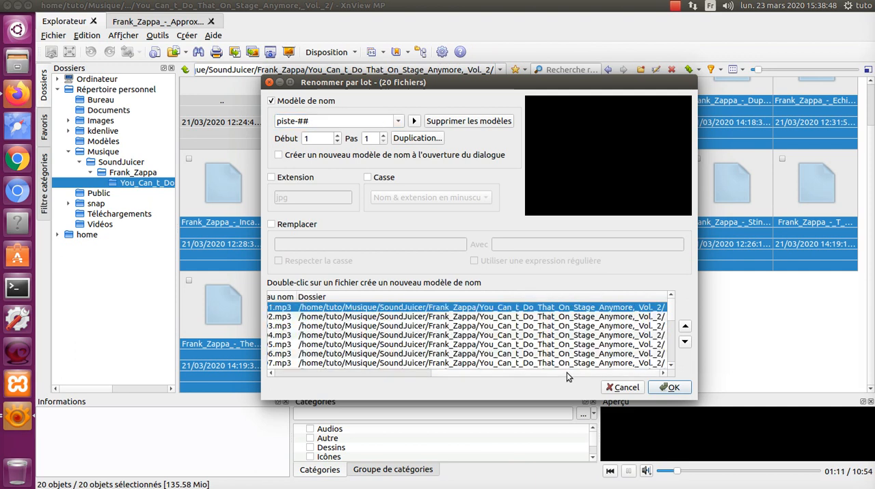
pyautogui.moveTo(567, 372); pyautogui.dragTo(398, 377)
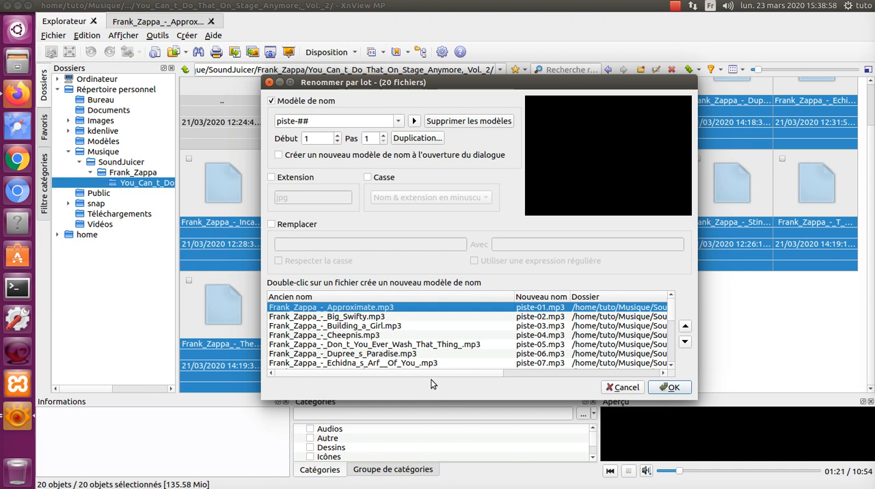
pyautogui.click(671, 388)
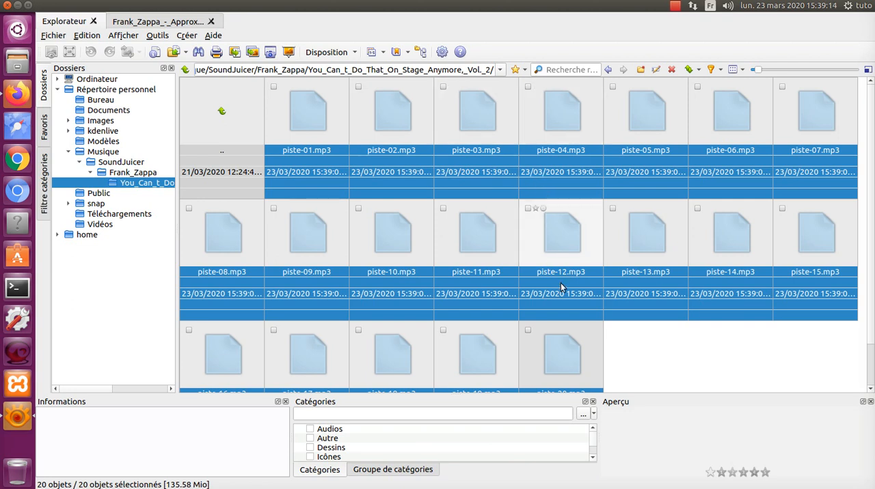
pyautogui.scroll(-1, 561, 273)
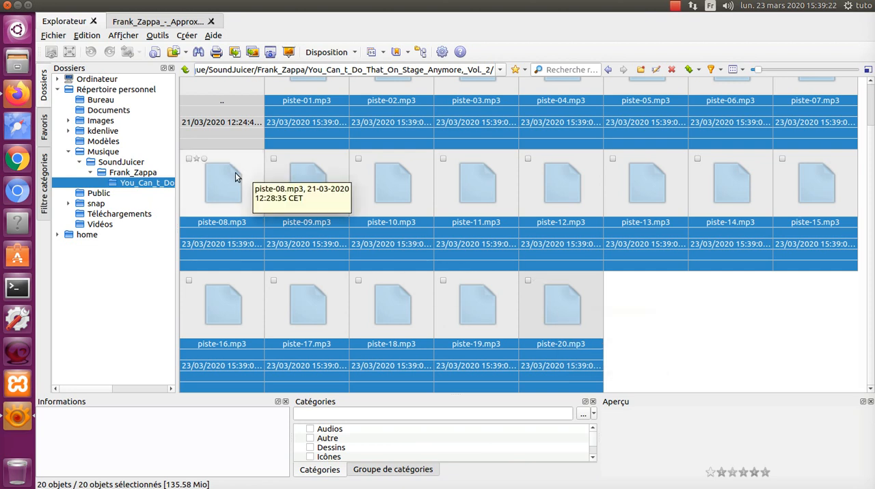
# Switch to the Files manager and open Musique/SoundJuicer/Frank_Zappa/You_Can_t_Do_That_On_Stage_Anymore,_Vol._2.
pyautogui.click(17, 63)
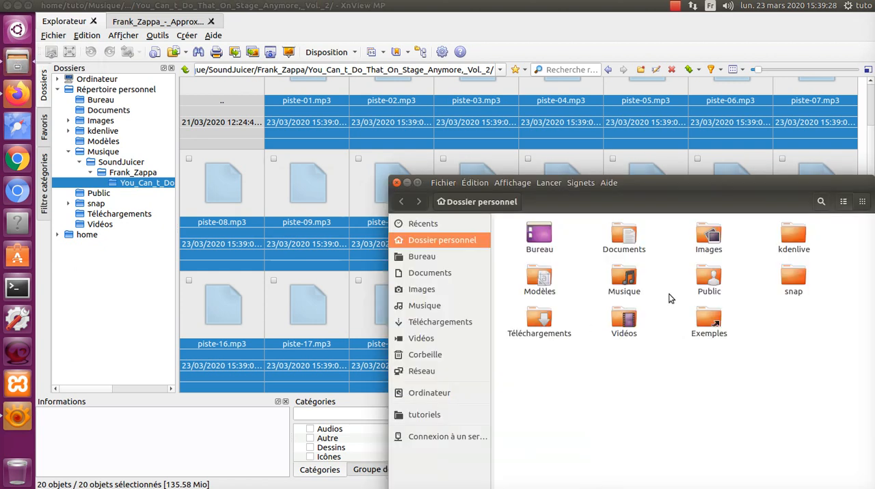
pyautogui.doubleClick(625, 277)
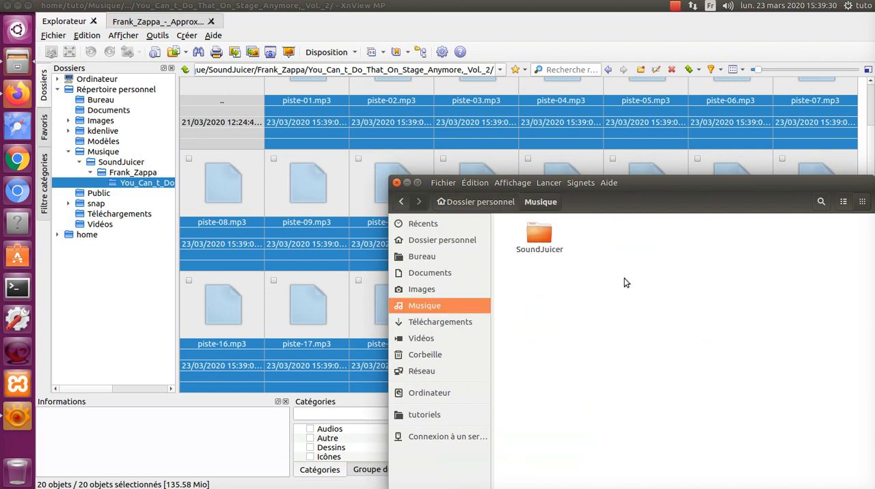
pyautogui.doubleClick(544, 239)
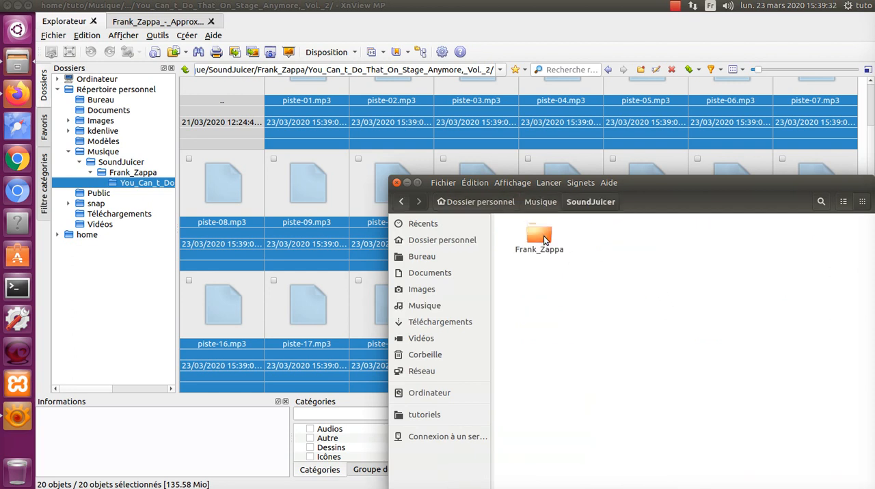
pyautogui.doubleClick(544, 238)
pyautogui.doubleClick(541, 236)
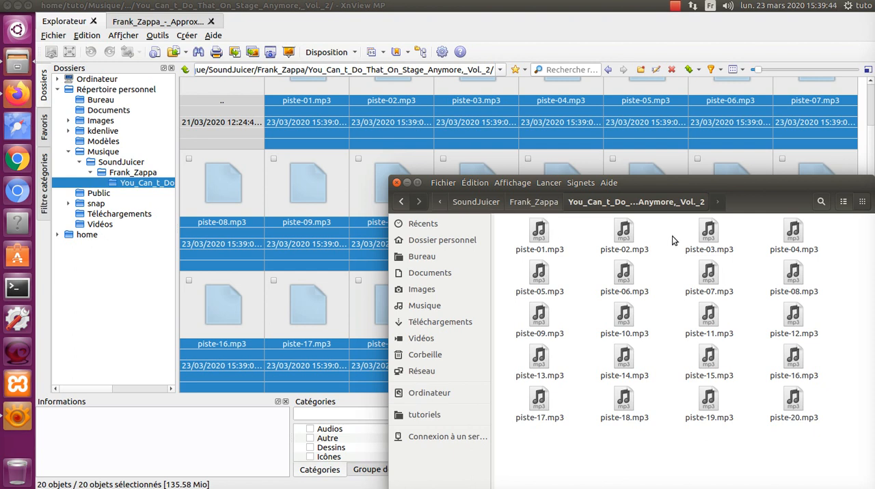
# Show the album folder as a detailed list, check the renamed MP3 files, and move the window fully into view.
pyautogui.click(843, 203)
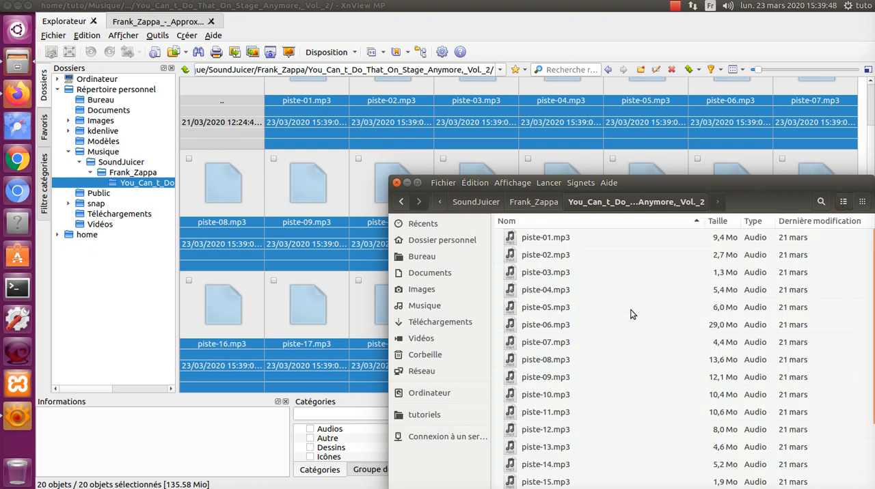
pyautogui.scroll(-3, 619, 311)
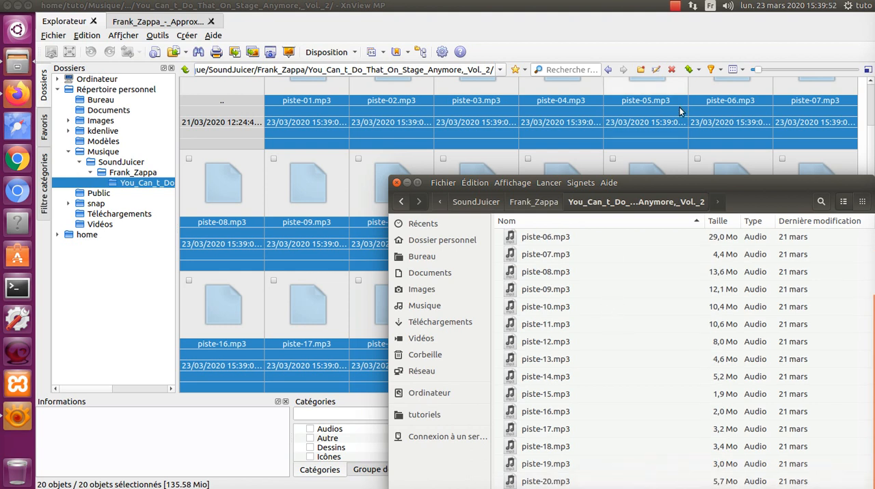
pyautogui.moveTo(706, 183); pyautogui.dragTo(539, 96)
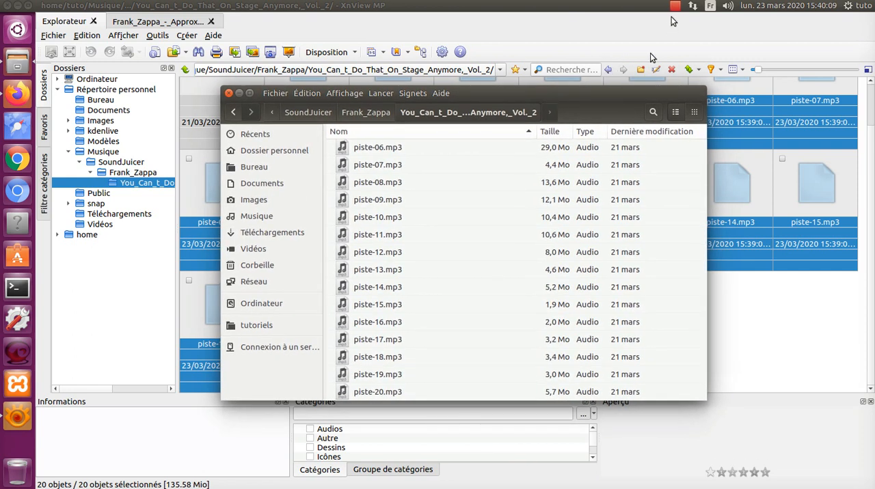